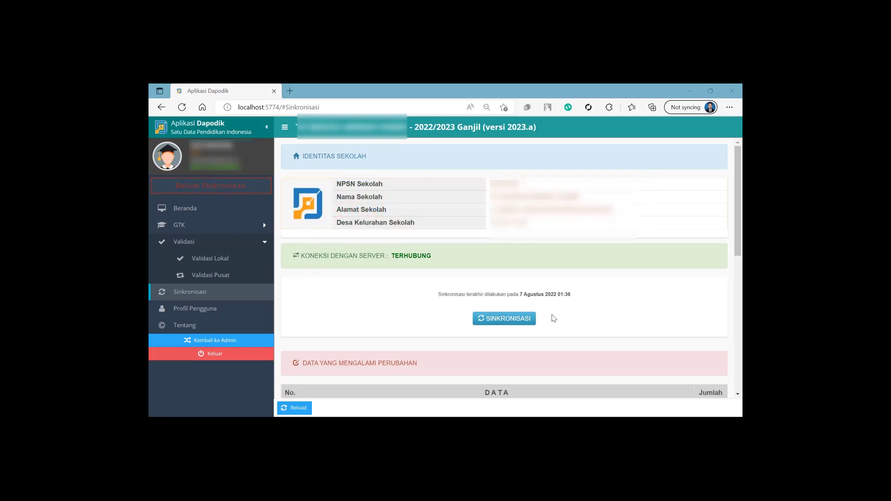
Clear the browser's cached browsing data for All time, then return to Dapodik
key("ctrl+shift+Delete")
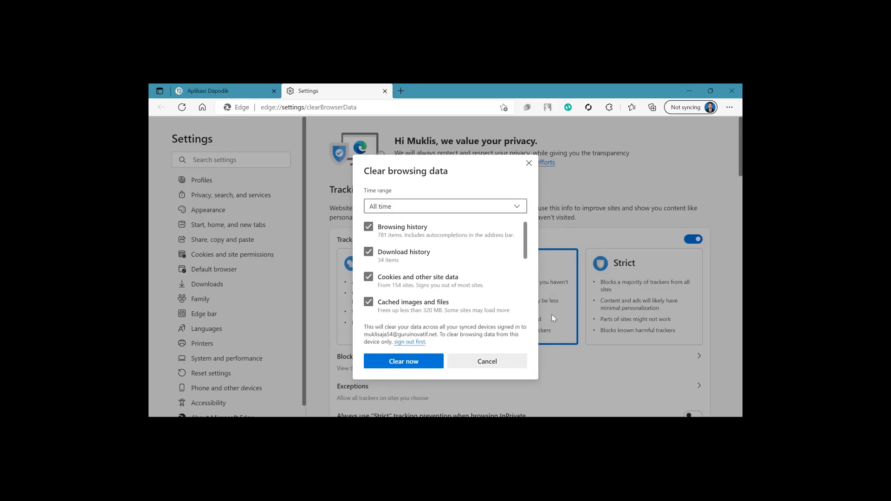
left_click(514, 208)
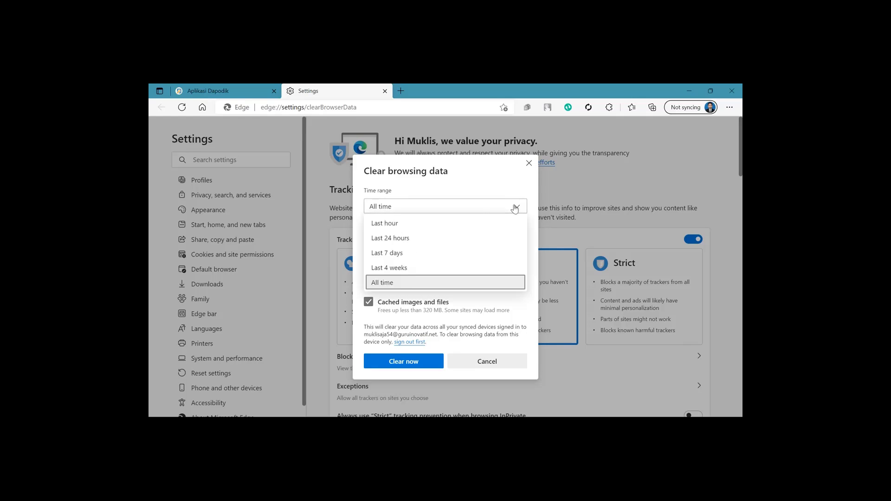
left_click(391, 284)
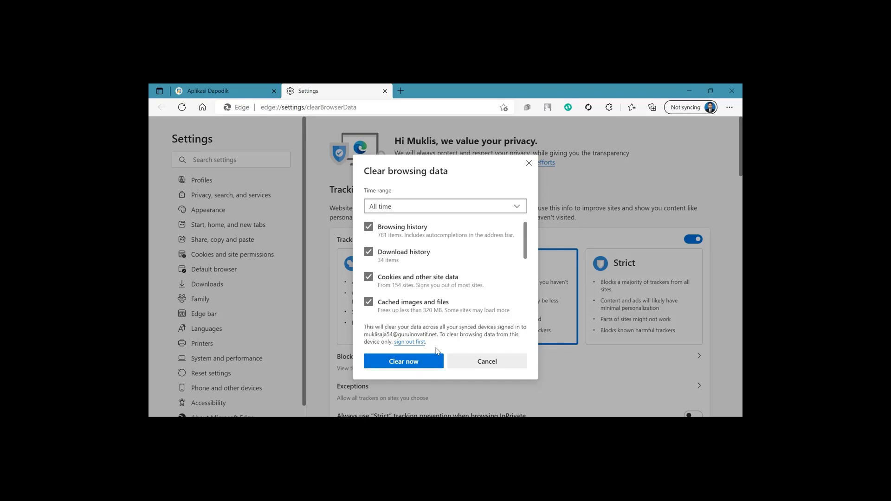
left_click(528, 163)
left_click(385, 91)
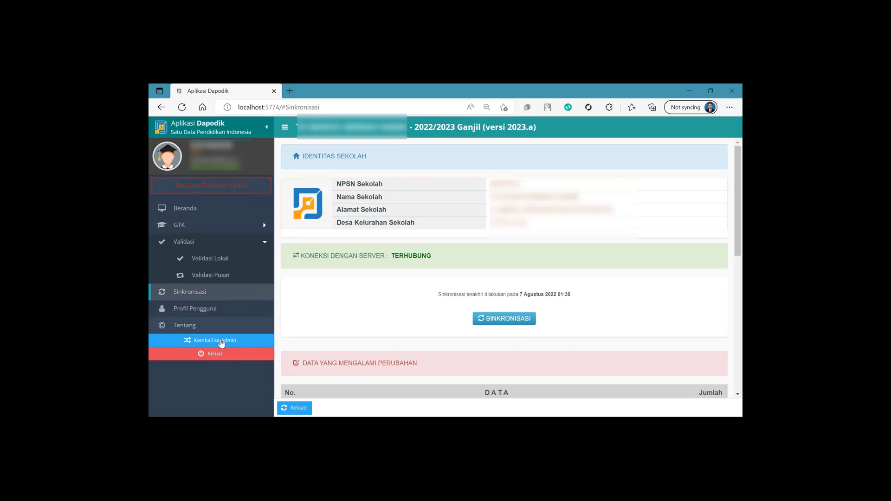
Log out of Dapodik and log back in with the saved username and retyped password
left_click(195, 359)
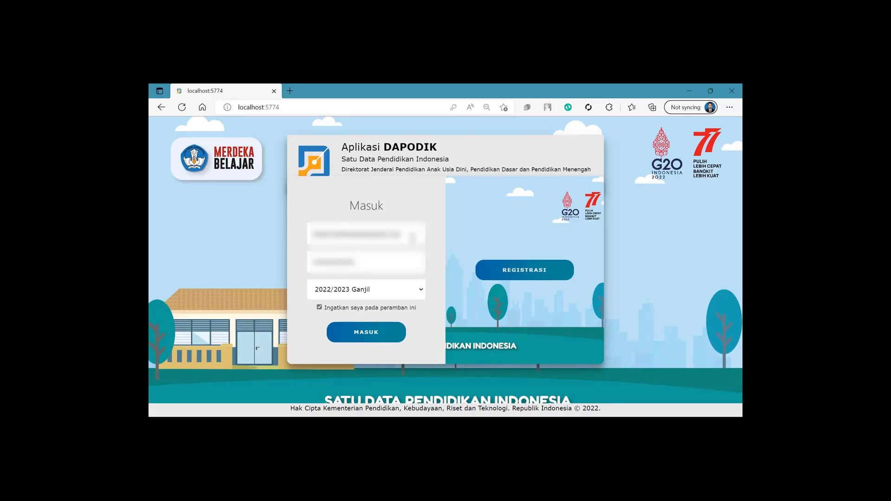
left_click(367, 234)
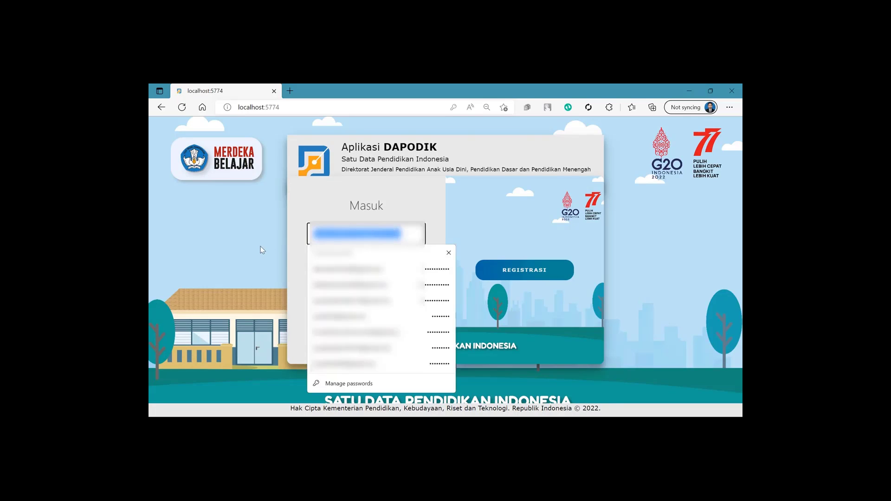
type("a")
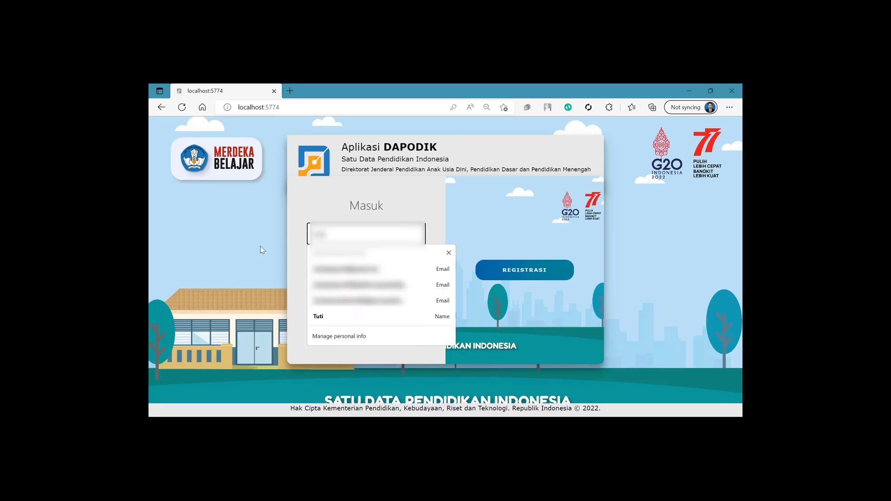
left_click(377, 268)
key("Tab")
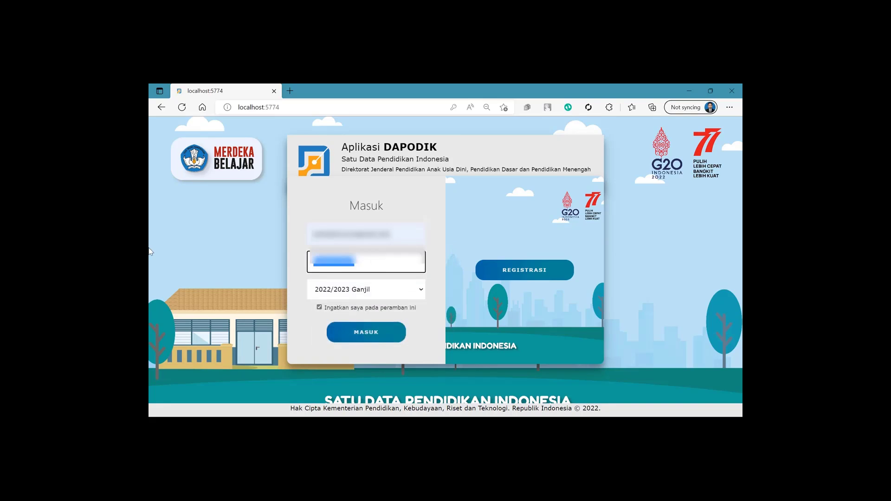
key("BackSpace")
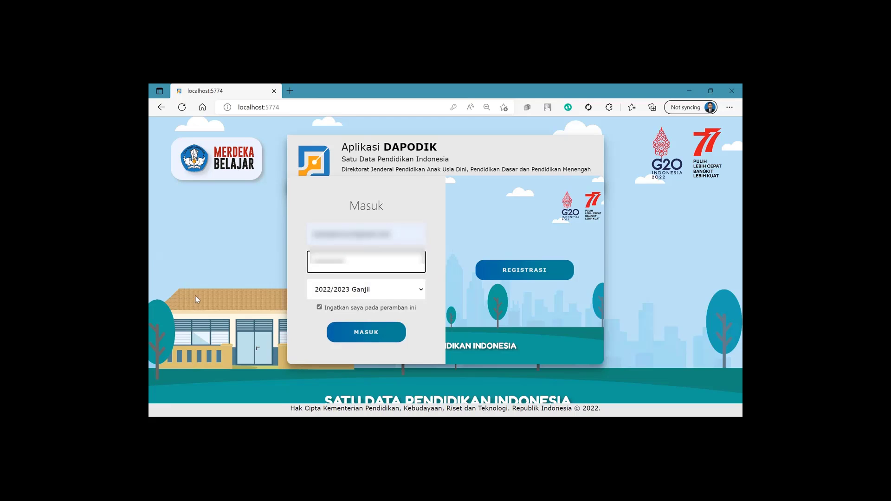
left_click(353, 333)
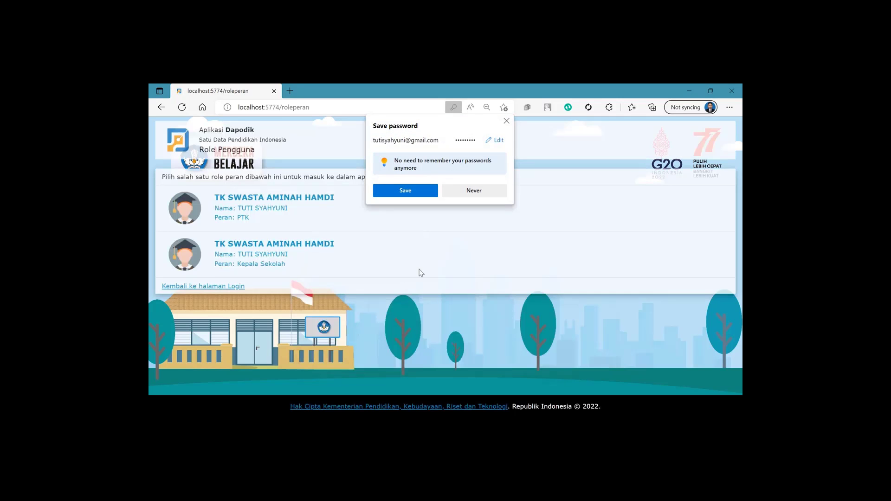
Decline saving the password, enter as Kepala Sekolah, and close the welcome release notes
left_click(506, 122)
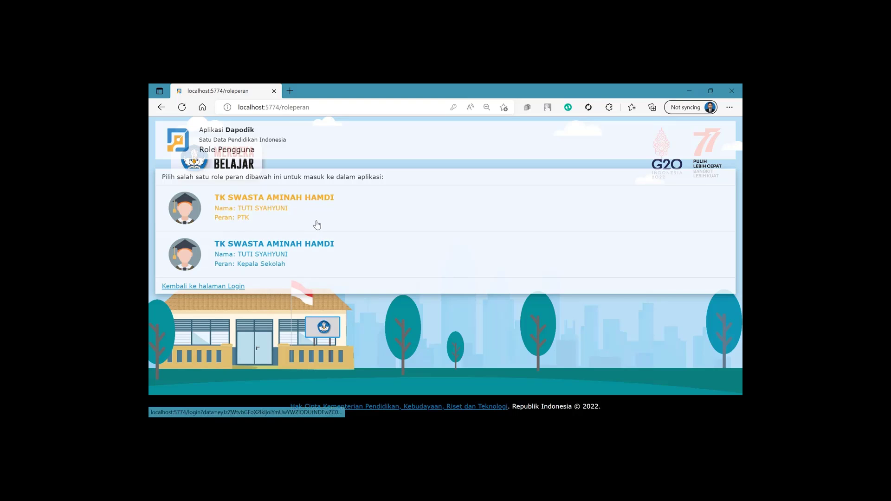
left_click(269, 266)
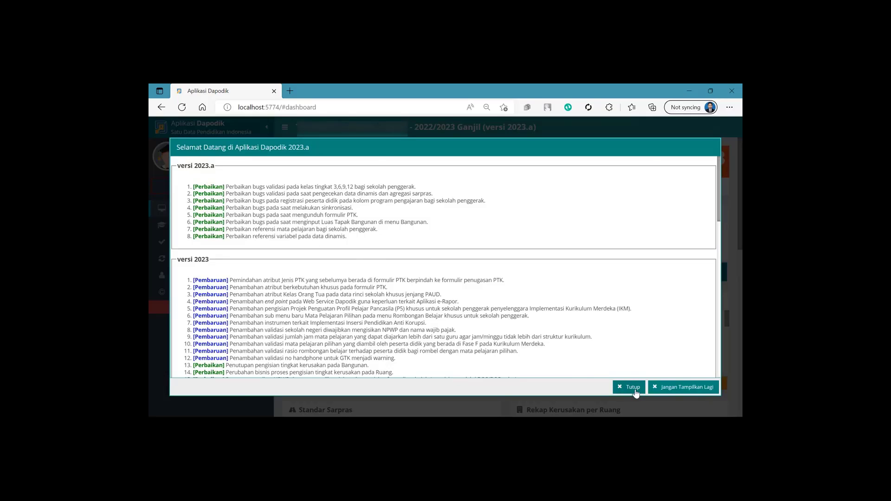
left_click(635, 389)
Run Validasi Lokal on Sarpras, Peserta Didik, GTK, Rombel, Pembelajaran, Nilai and Referensi, then start Sinkronisasi
left_click(242, 241)
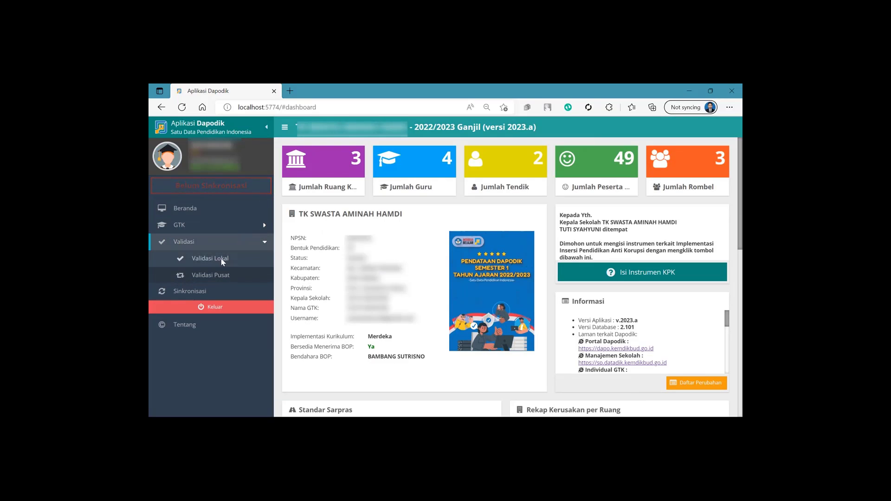
left_click(221, 259)
left_click(337, 233)
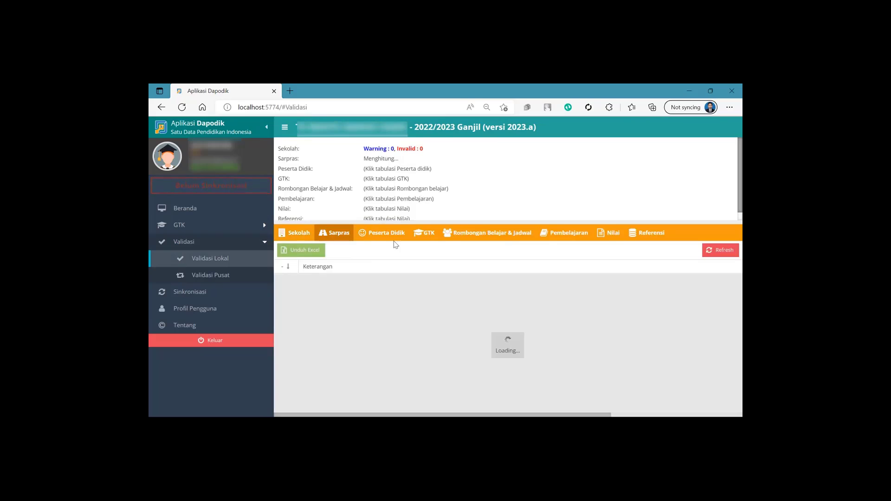
left_click(392, 236)
left_click(424, 233)
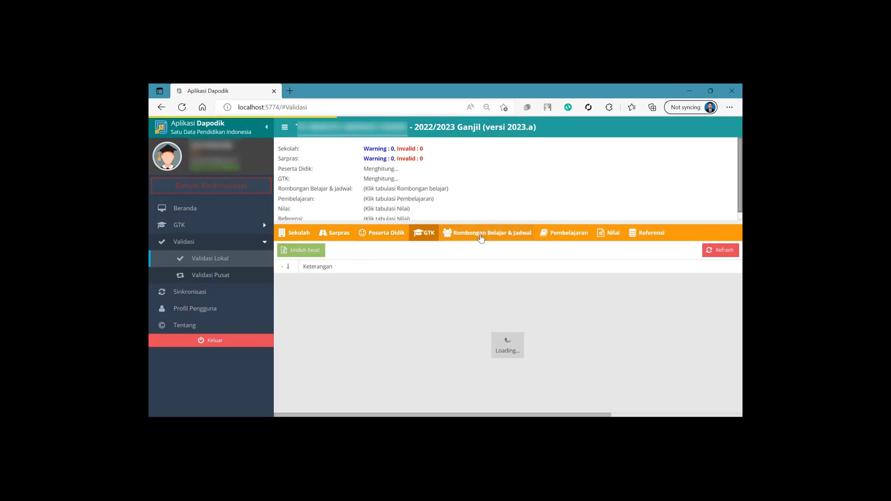
left_click(492, 233)
left_click(566, 233)
left_click(612, 237)
left_click(646, 237)
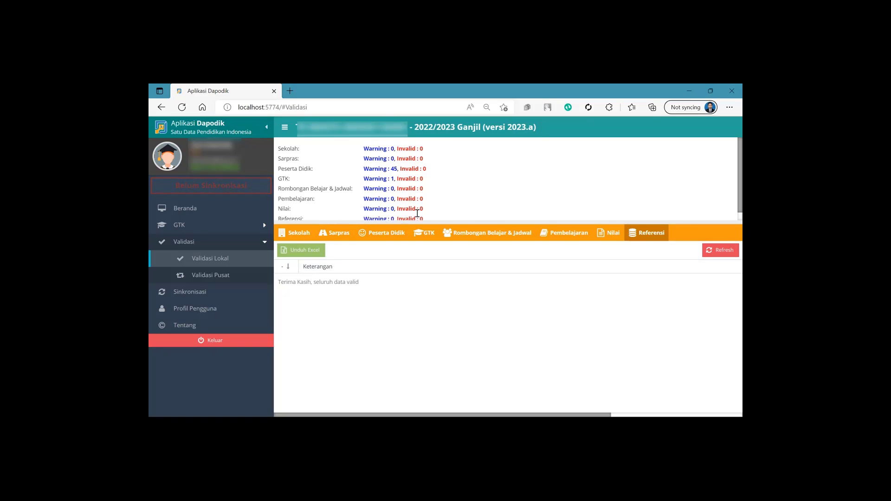
left_click(185, 292)
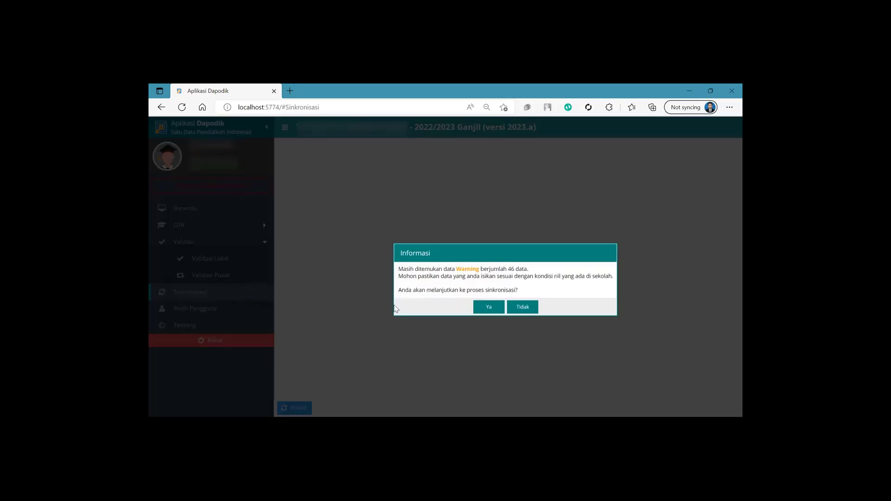
Proceed despite the 46 warnings to Step 2 and confirm the GTK rows, starting with Jumlah Guru Induk
left_click(485, 307)
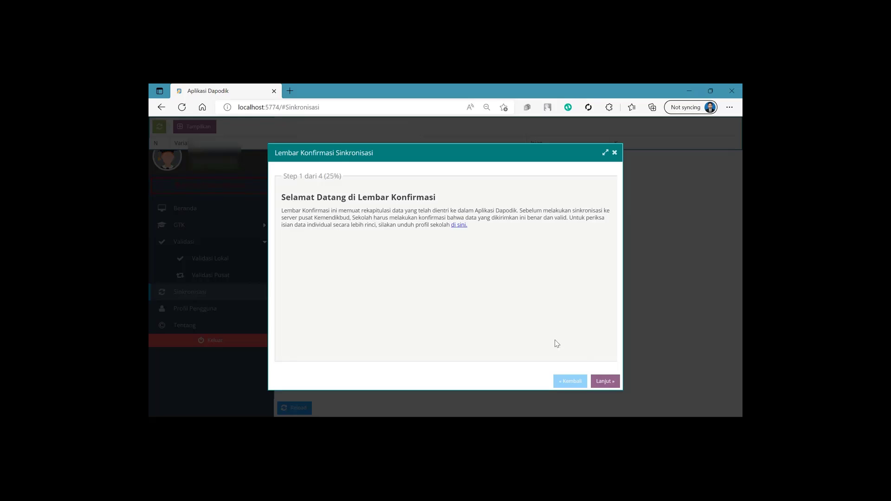
left_click(605, 380)
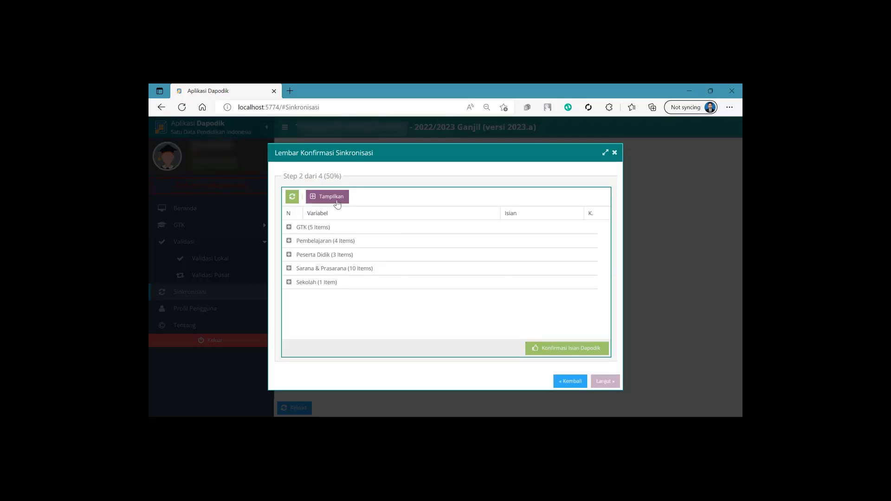
left_click(588, 241)
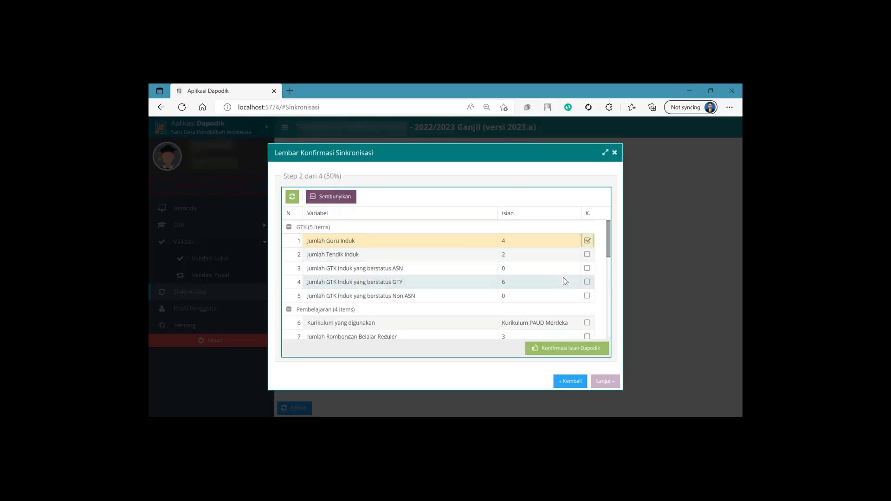
key("Down")
key("space")
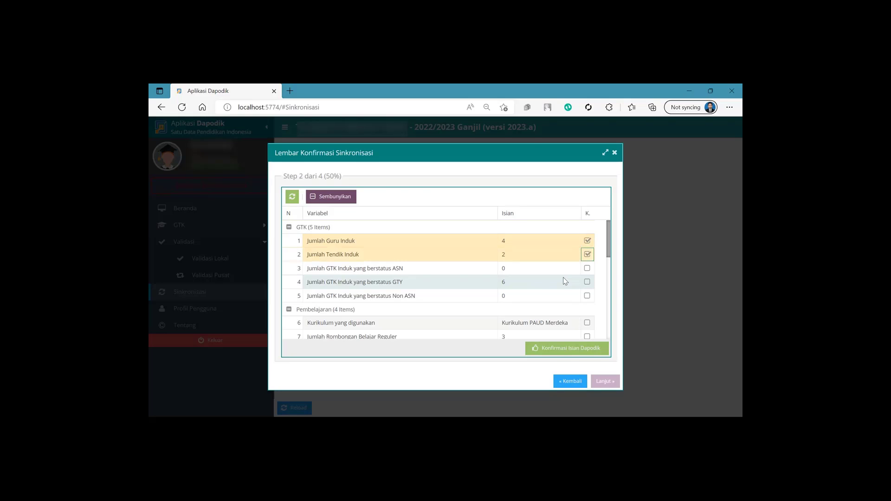
key("Down")
key("space")
key("Down")
key("space")
key("Down")
key("space")
Tick the confirmation boxes for the Pembelajaran rows and rows 9 to 11
key("Down")
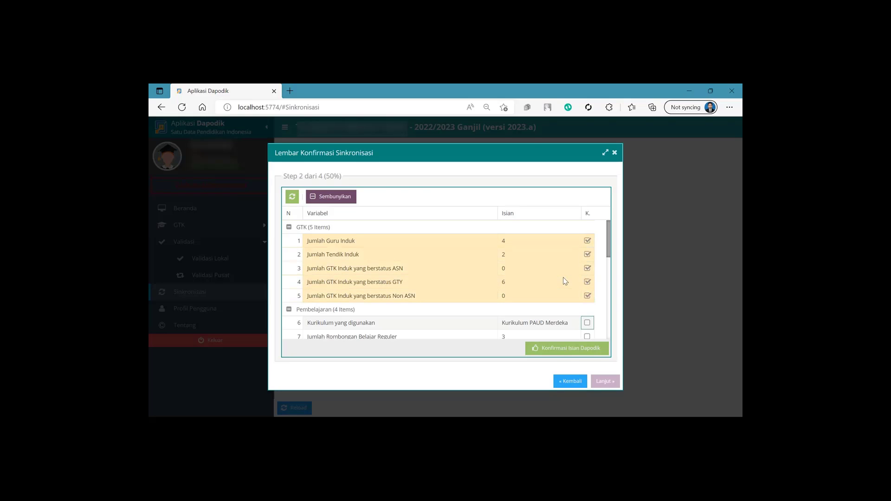
key("space")
key("Down")
key("space")
key("Down")
key("space")
key("Down")
key("space")
key("Down")
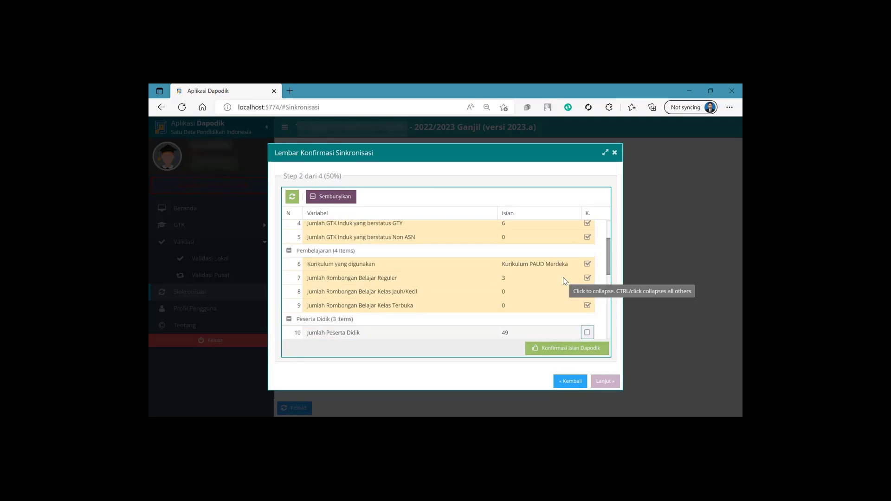
key("space")
key("Down")
key("space")
key("Down")
Tick the confirmation boxes for the remaining rows 12 through 22 down to Sekolah
key("space")
key("Down")
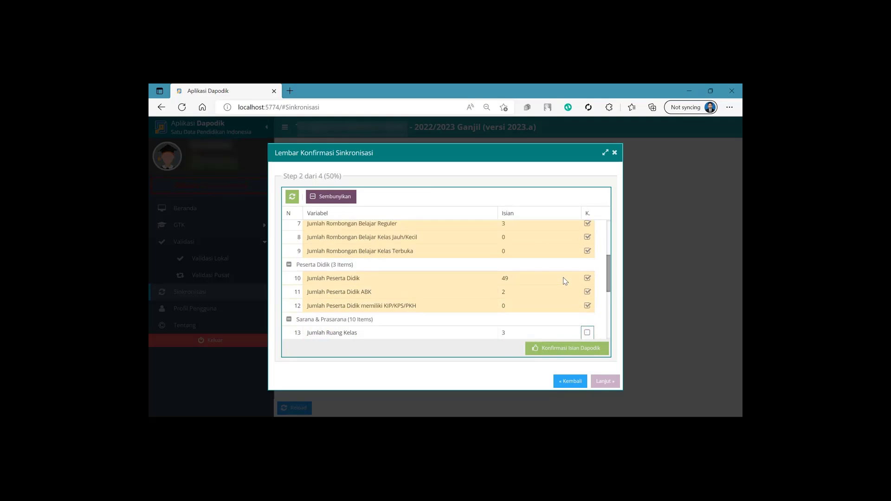
key("space")
key("Down")
key("space")
key("Down")
key("space")
key("Down")
key("space")
key("Down")
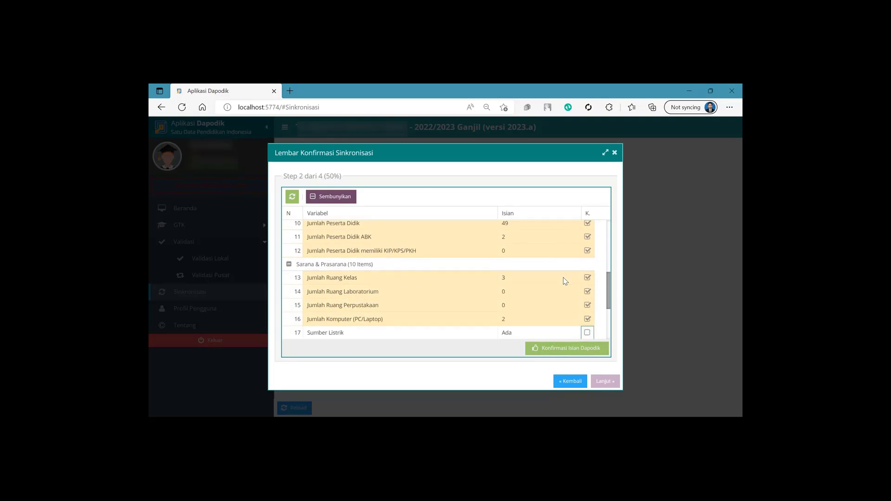
key("space")
key("Down")
key("space")
key("Down")
key("space")
key("Down")
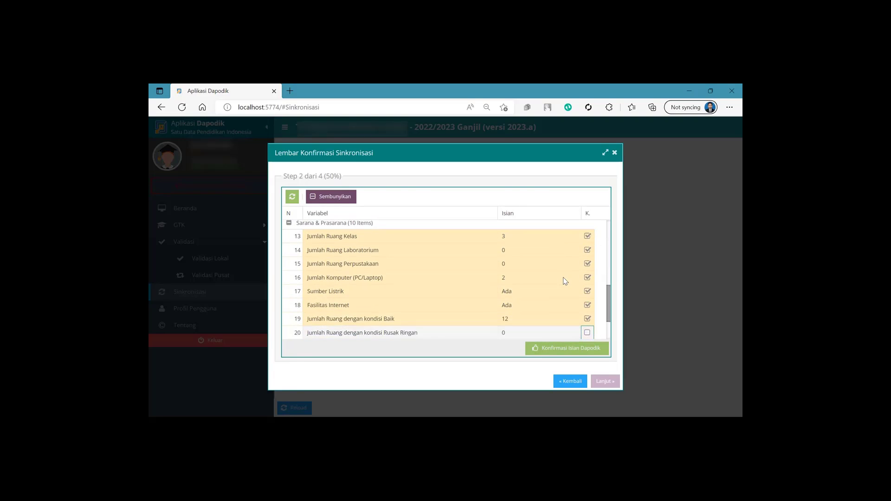
key("space")
key("Down")
key("space")
key("Down")
key("space")
key("Down")
key("space")
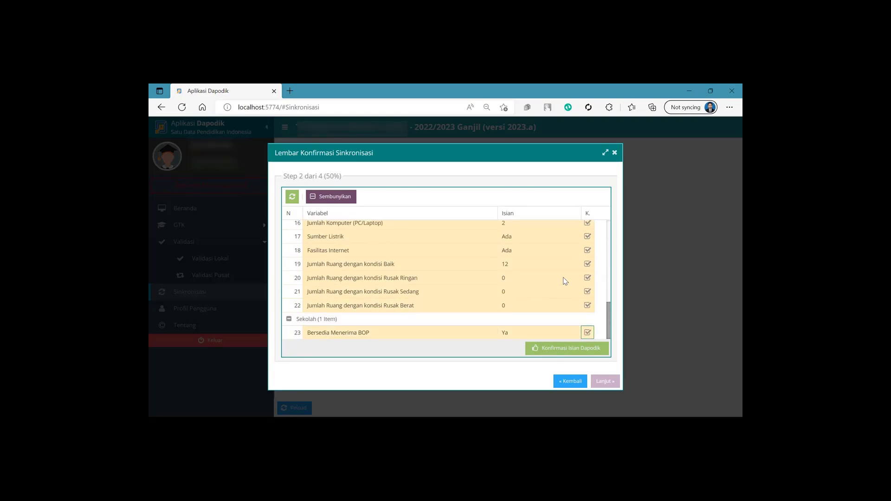
Submit the confirmed recap, save the Step 3 facilities answers, and confirm sending data past the integrity statement
left_click(578, 349)
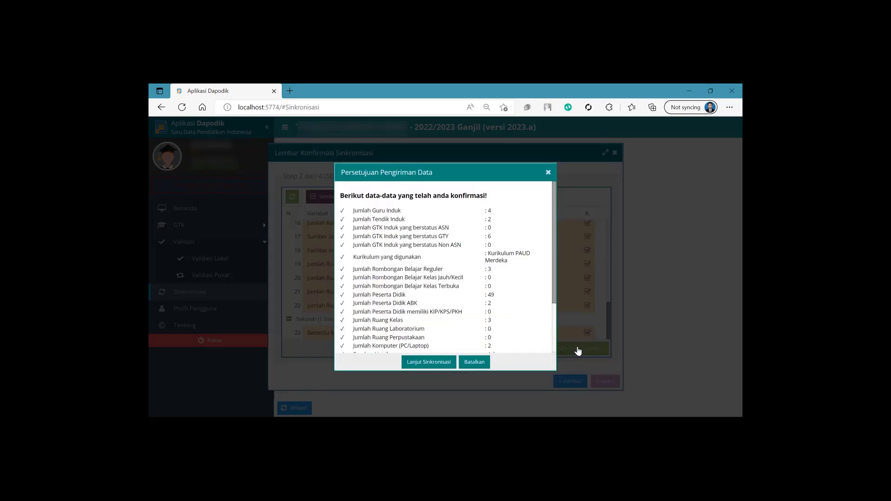
left_click(427, 366)
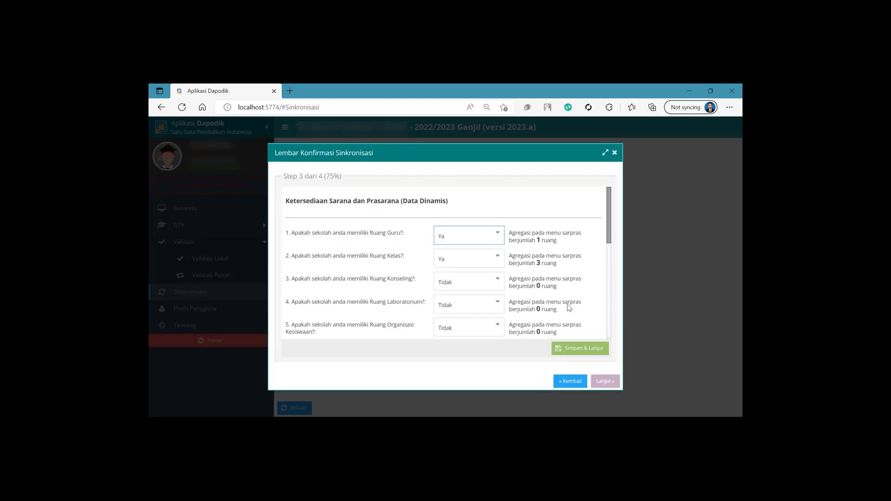
left_click(587, 346)
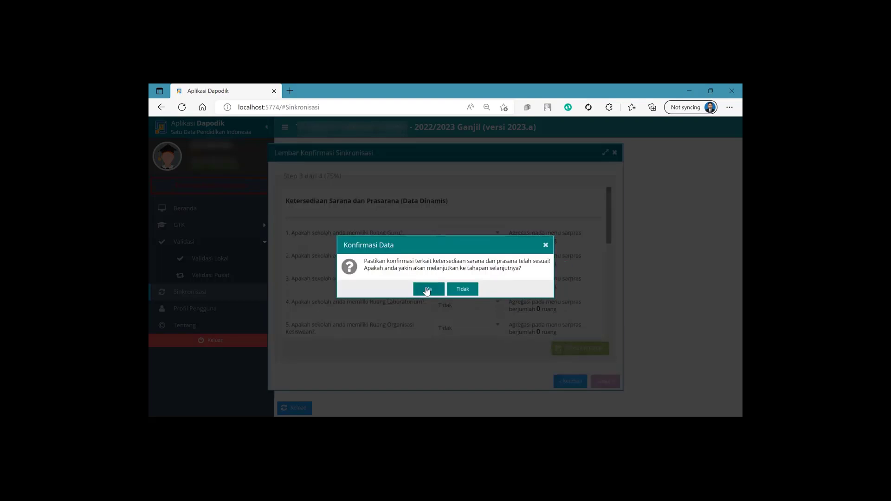
left_click(425, 289)
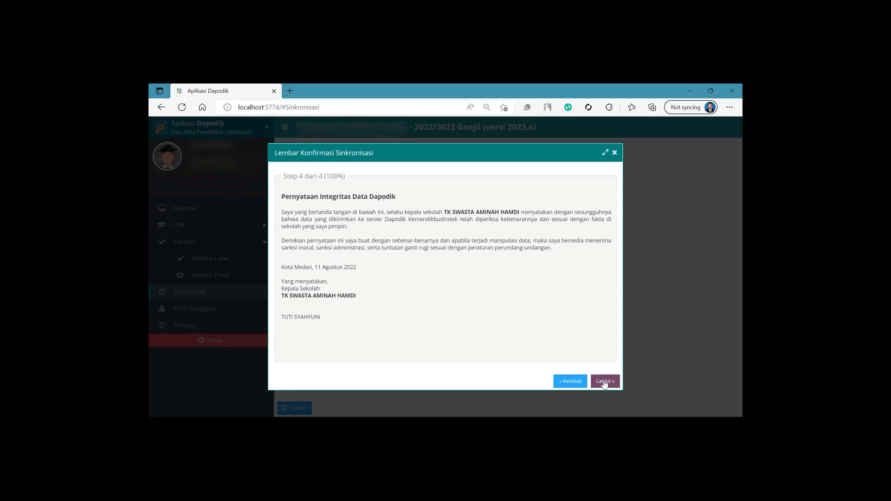
left_click(604, 380)
left_click(428, 284)
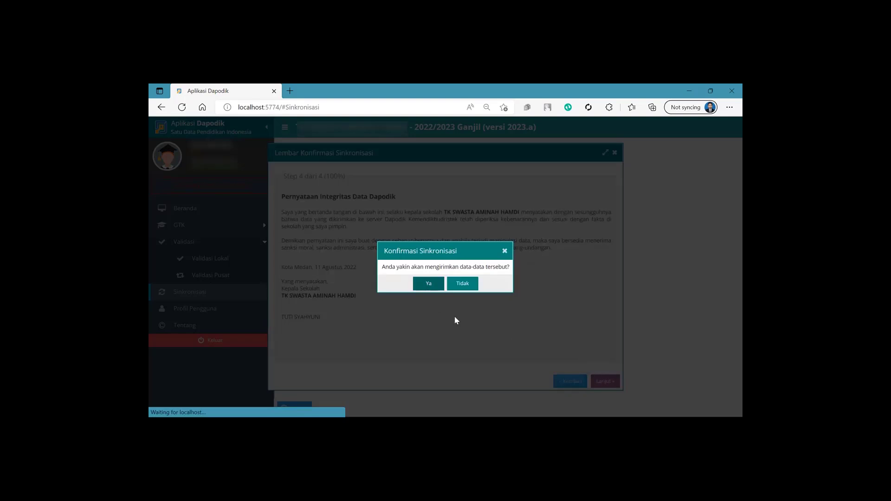